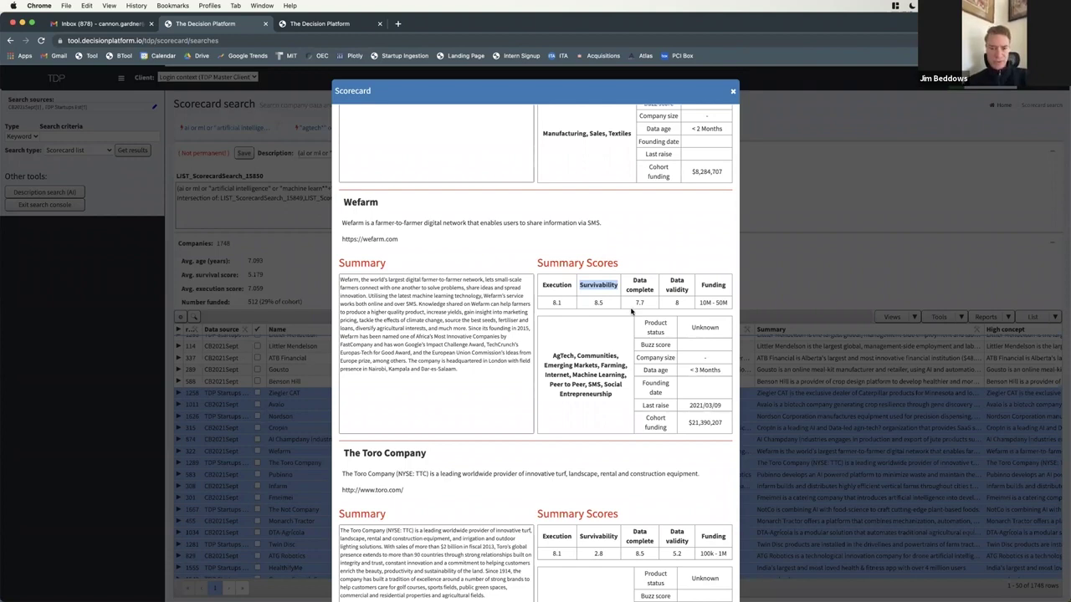
Close the company scorecard to return to the 1,748-company Scorecard search results.
click(734, 97)
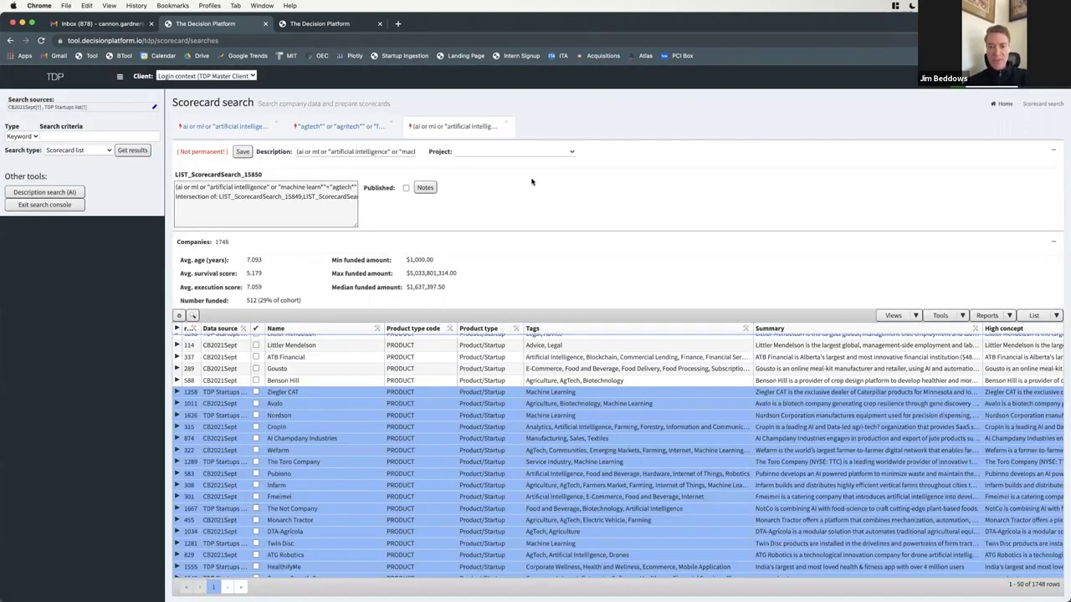
Assign the search to a new Demo project 'Agtech eemo' (Ideation, Active) and publish it.
click(484, 154)
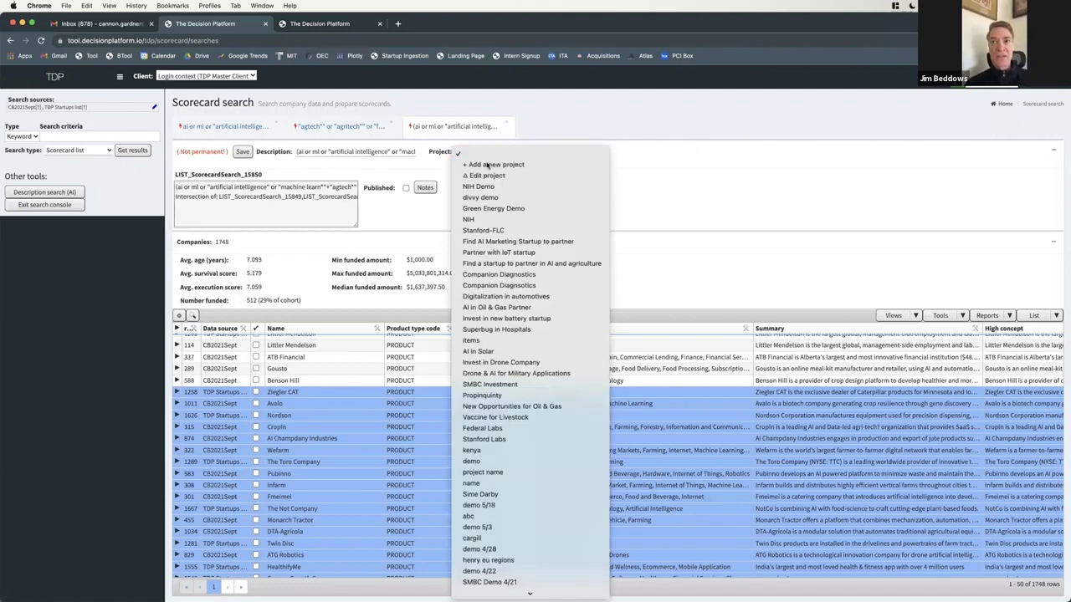
click(487, 165)
text(Agtech e)
text(emo)
key(Tab)
click(424, 164)
text(Demo)
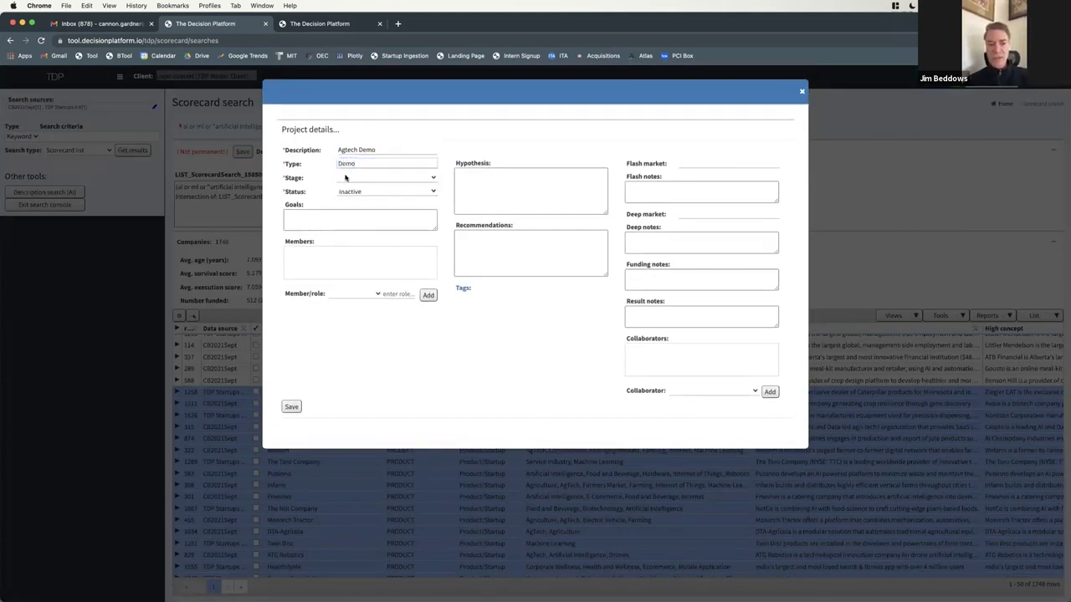
click(348, 178)
click(359, 187)
click(360, 191)
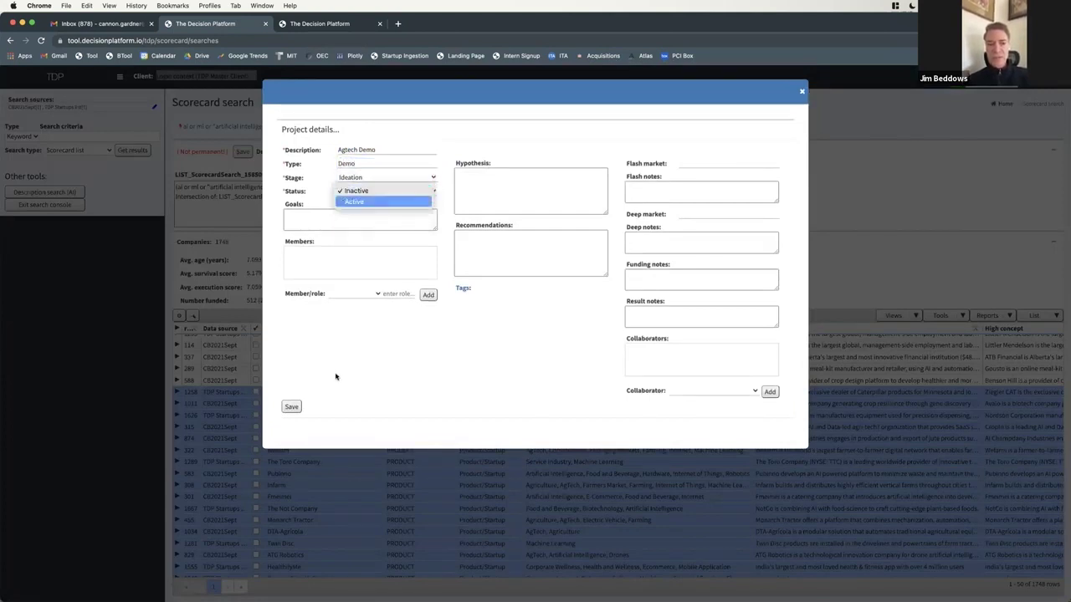
click(293, 409)
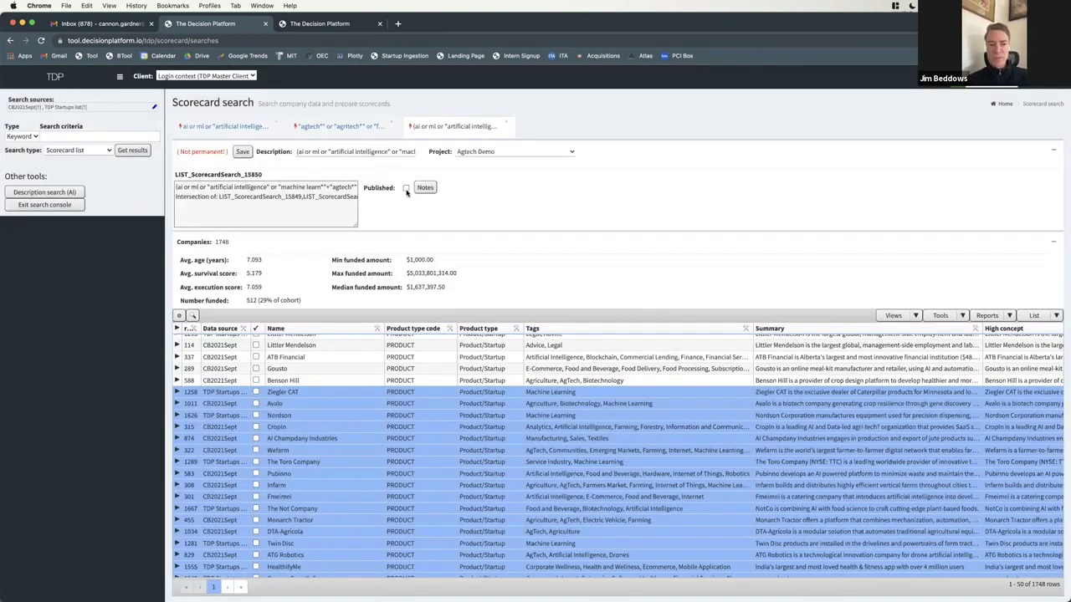
click(251, 151)
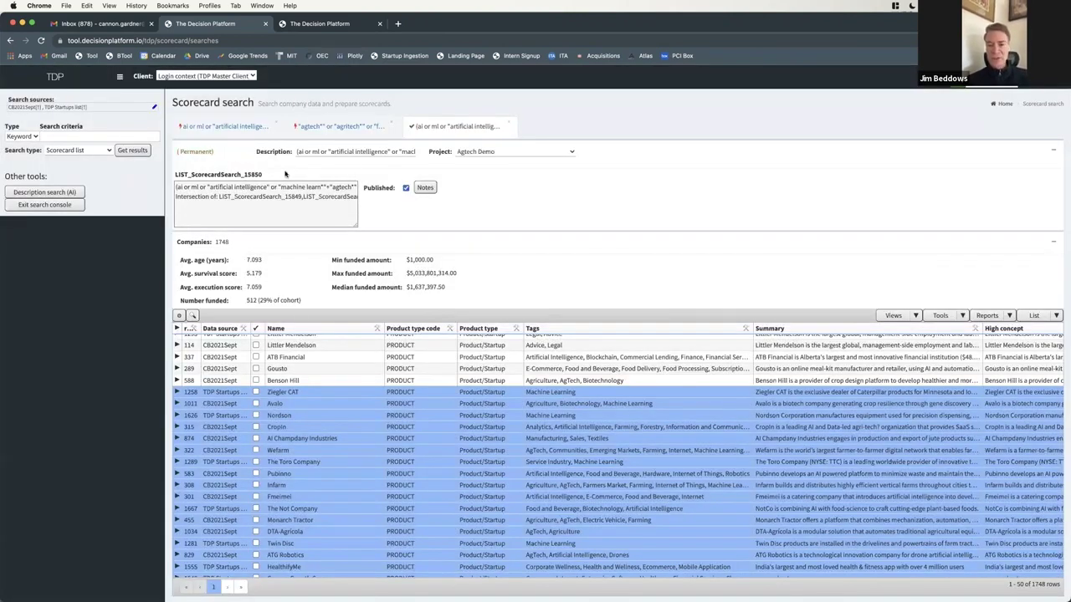
From the home page project list, open the Agtech Demo project's Details dashboard.
click(61, 85)
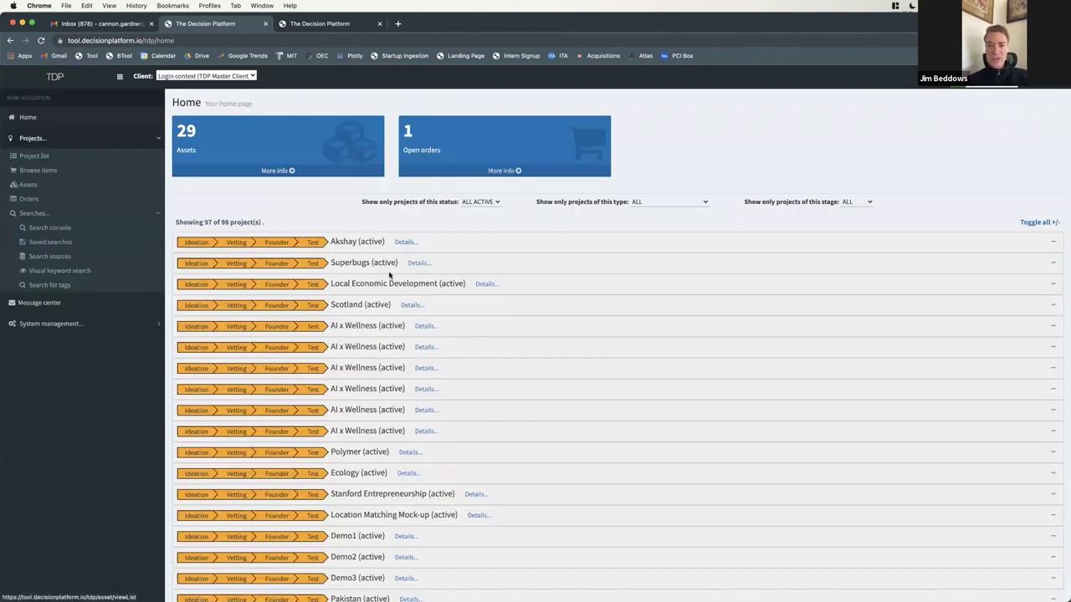
scroll(380, 297, down, 3)
scroll(381, 297, down, 20)
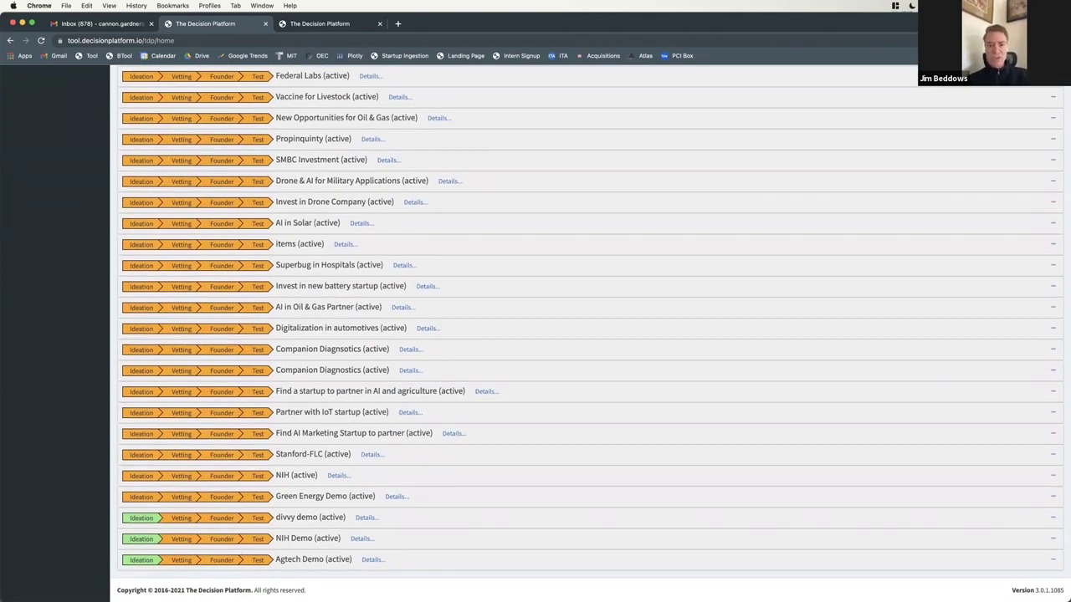
click(371, 560)
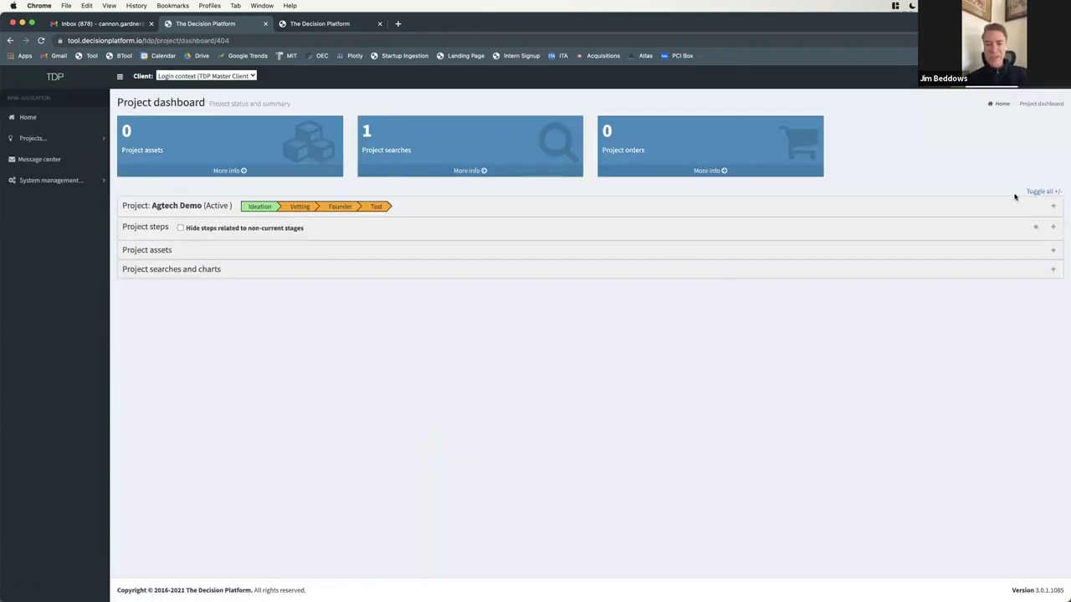
Add an Acquisition urgency chart limited to data from the agtech search list.
click(1052, 270)
click(156, 308)
click(157, 323)
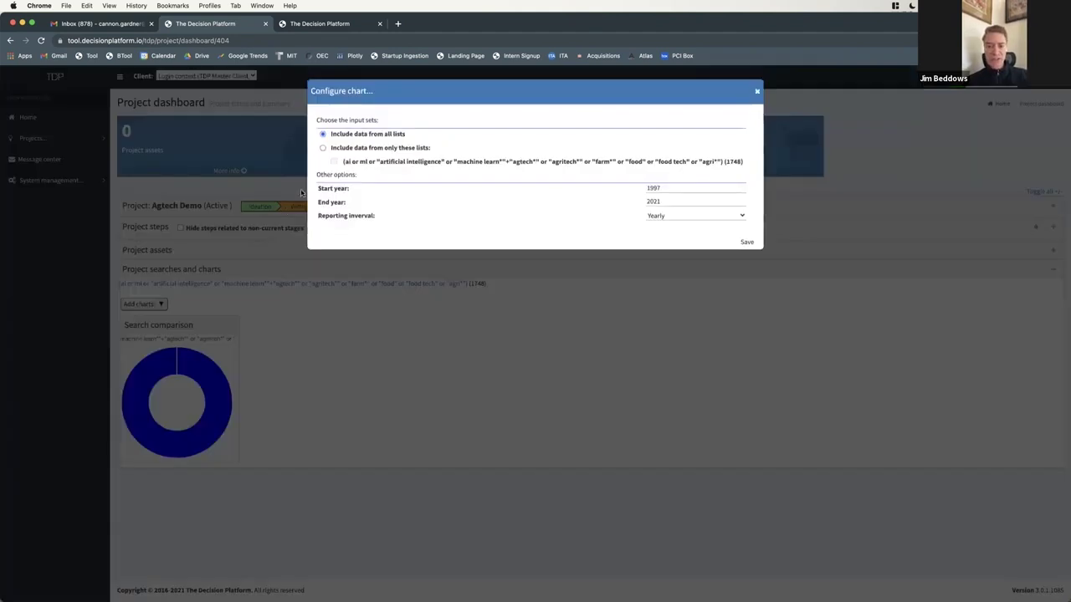
click(323, 148)
click(335, 161)
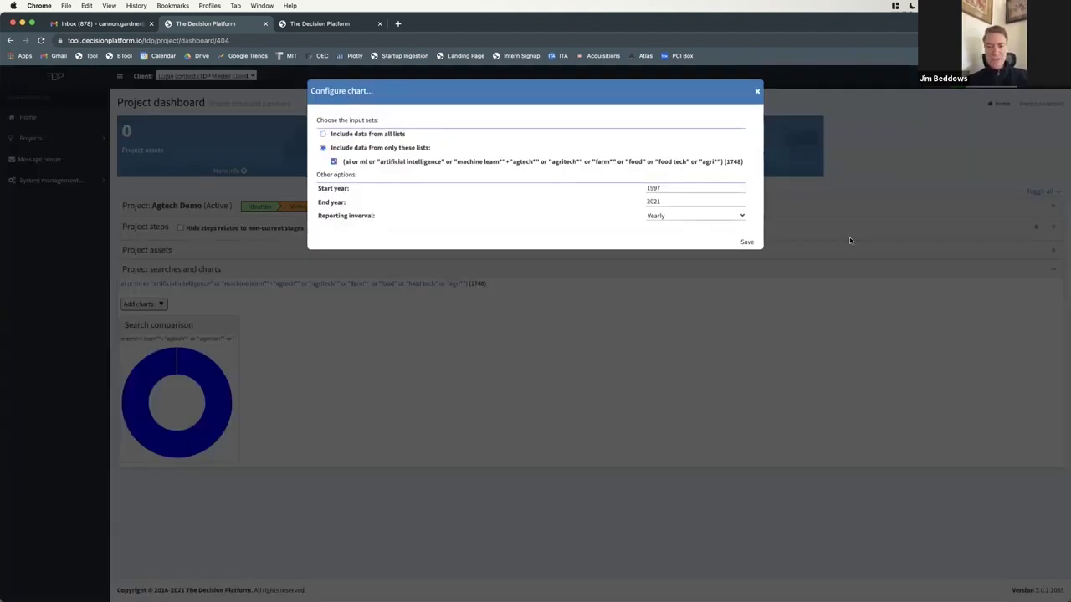
click(746, 242)
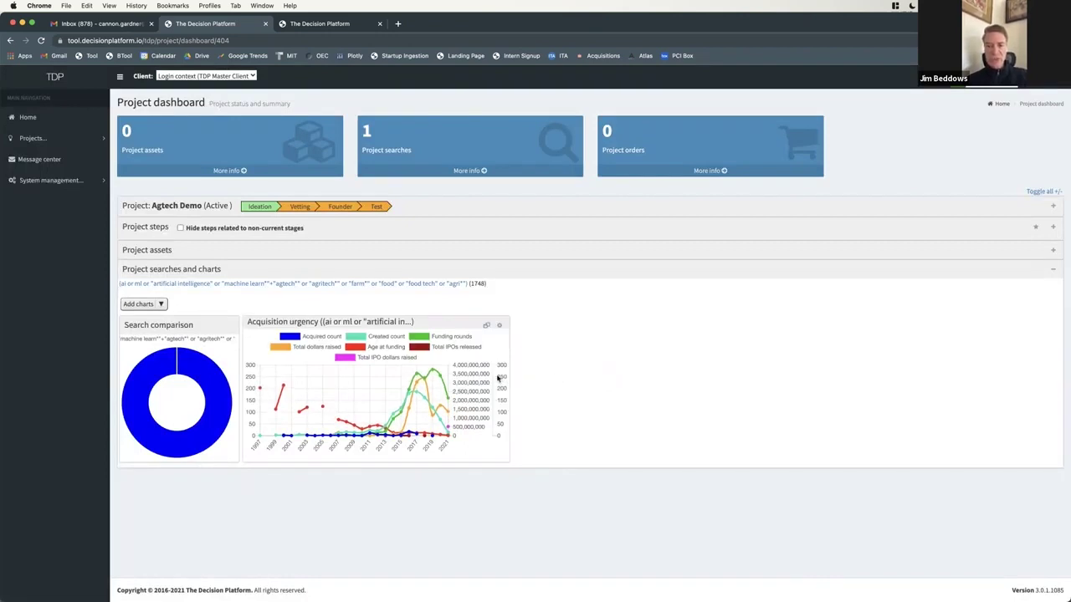
Hide Total IPO dollars raised, Total dollars raised, Age at funding, Total IPOs released and Funding rounds.
key(super+equal)
key(super+equal)
scroll(523, 383, down, 1)
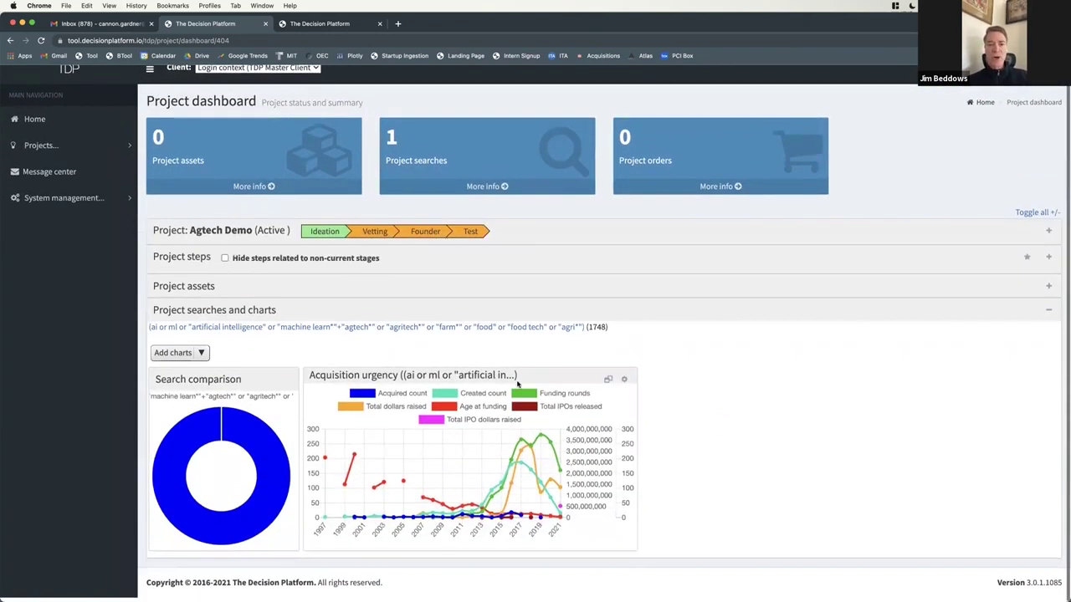
click(455, 423)
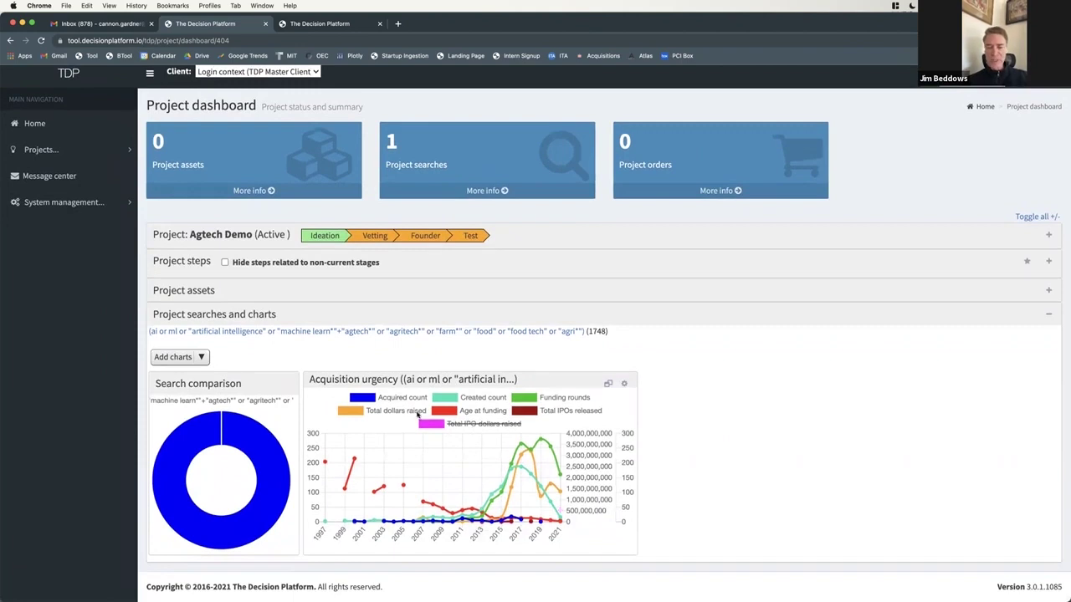
click(421, 413)
click(468, 412)
click(552, 411)
click(552, 400)
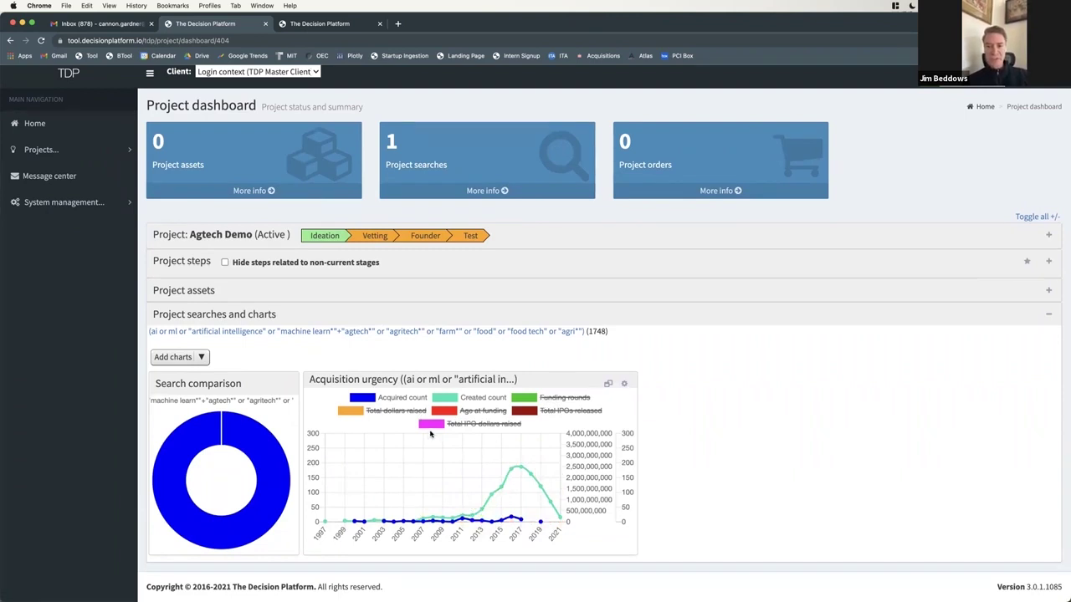
Expand the Acquisition urgency chart to full width and re-show the Funding rounds series.
click(609, 384)
scroll(608, 393, down, 2)
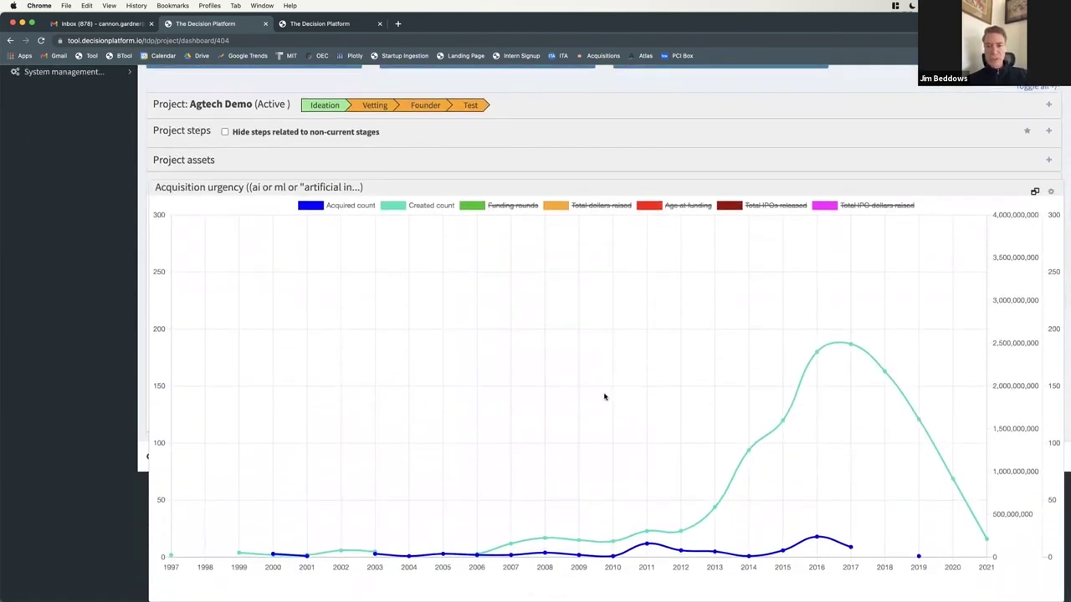
key(Escape)
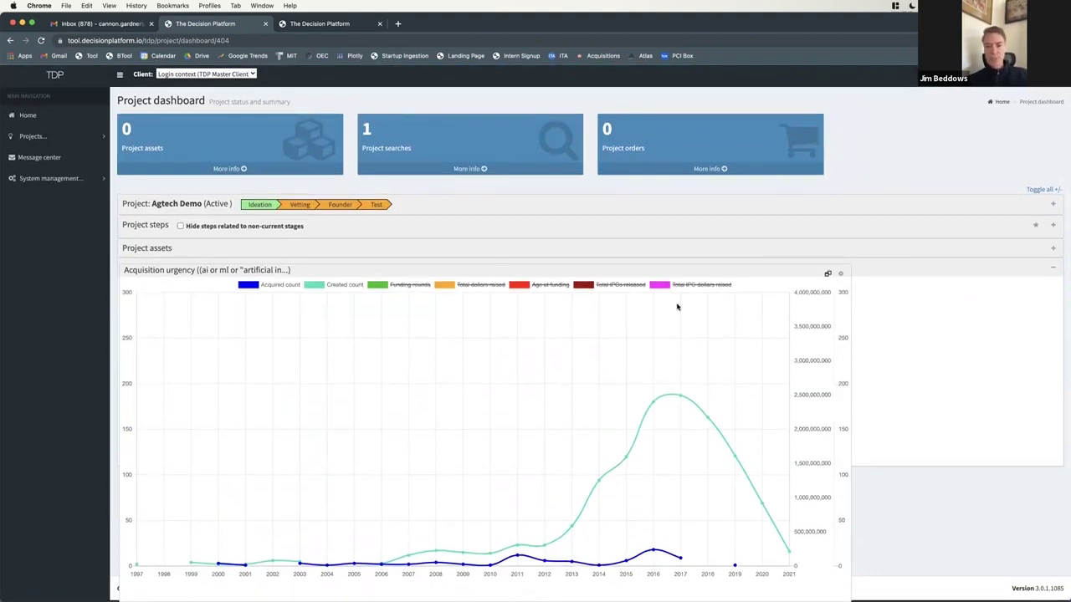
click(399, 285)
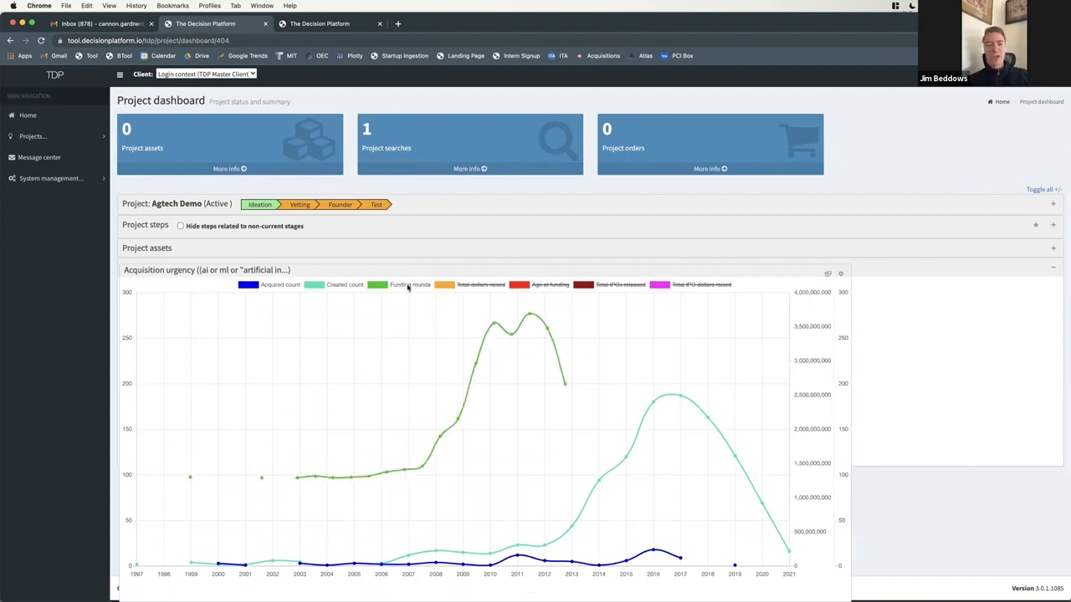
Toggle Total dollars raised on and off, then hide Funding rounds, leaving acquired and created counts.
click(473, 285)
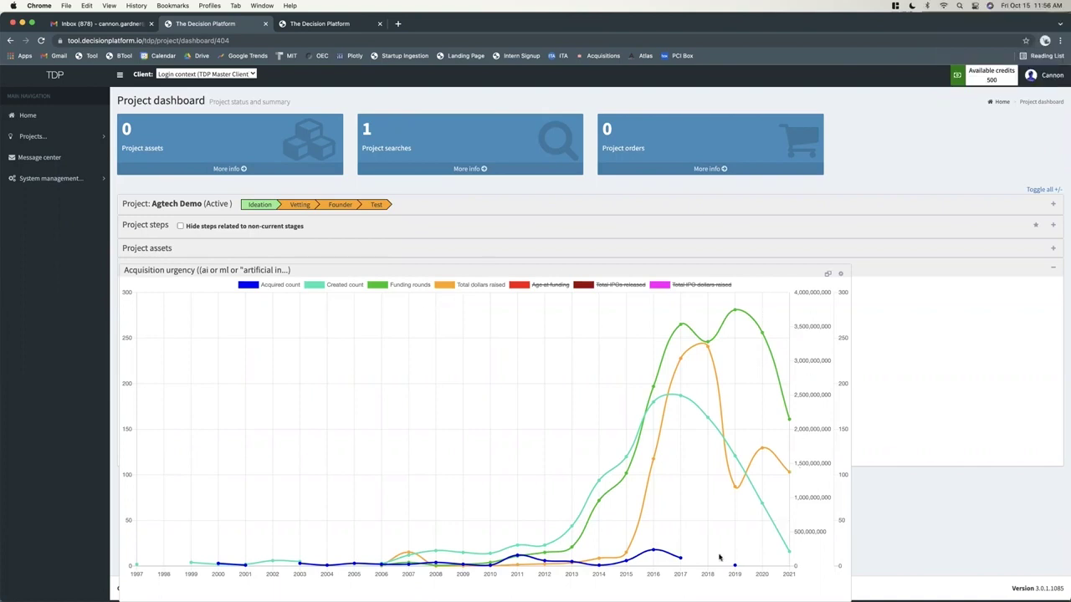
click(470, 285)
click(423, 285)
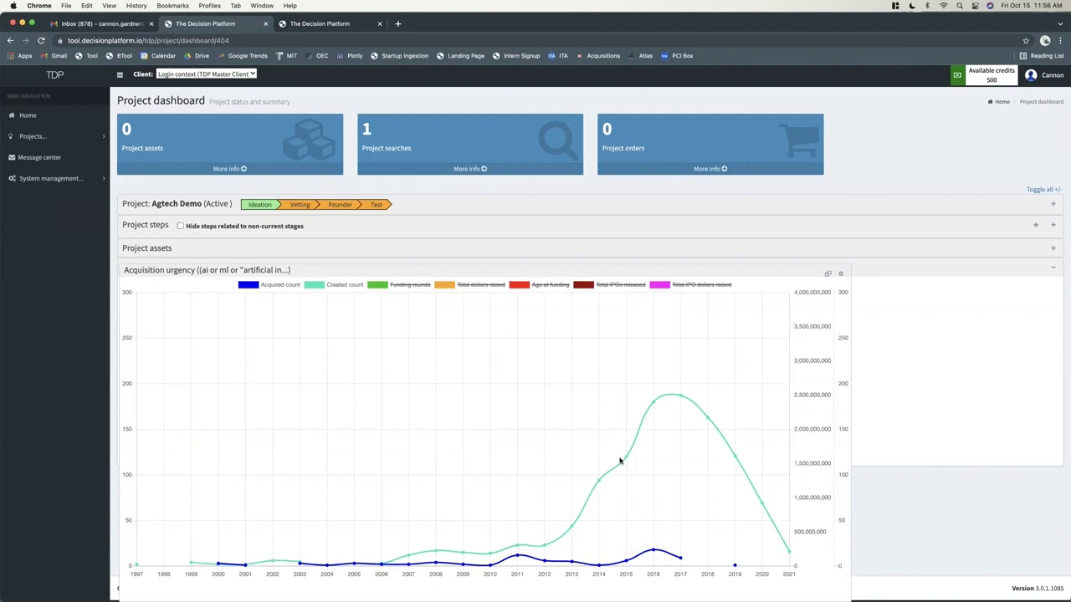
Hide Acquired count and Created count; show Funding rounds and Total dollars raised instead.
click(277, 289)
click(362, 288)
click(402, 286)
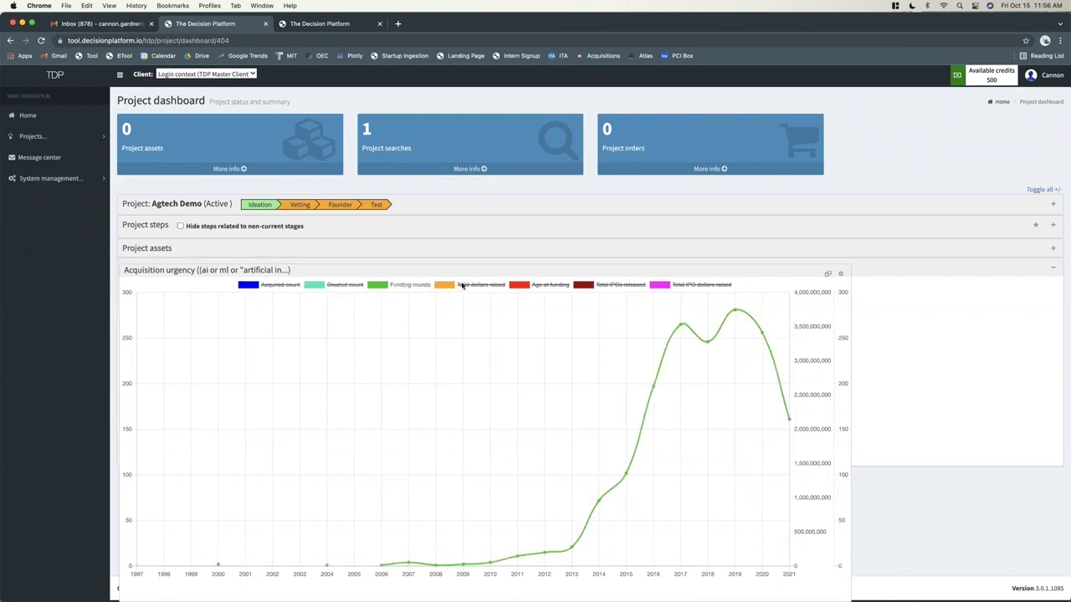
click(470, 287)
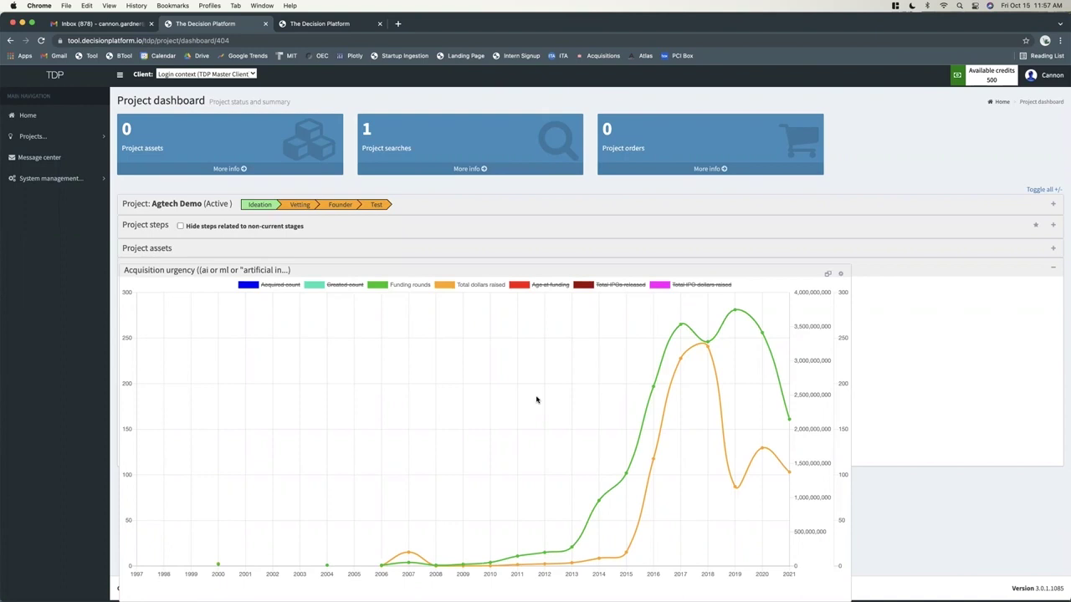
Hide Total dollars raised and Funding rounds; show Total IPOs released and Acquired count.
click(463, 285)
click(410, 285)
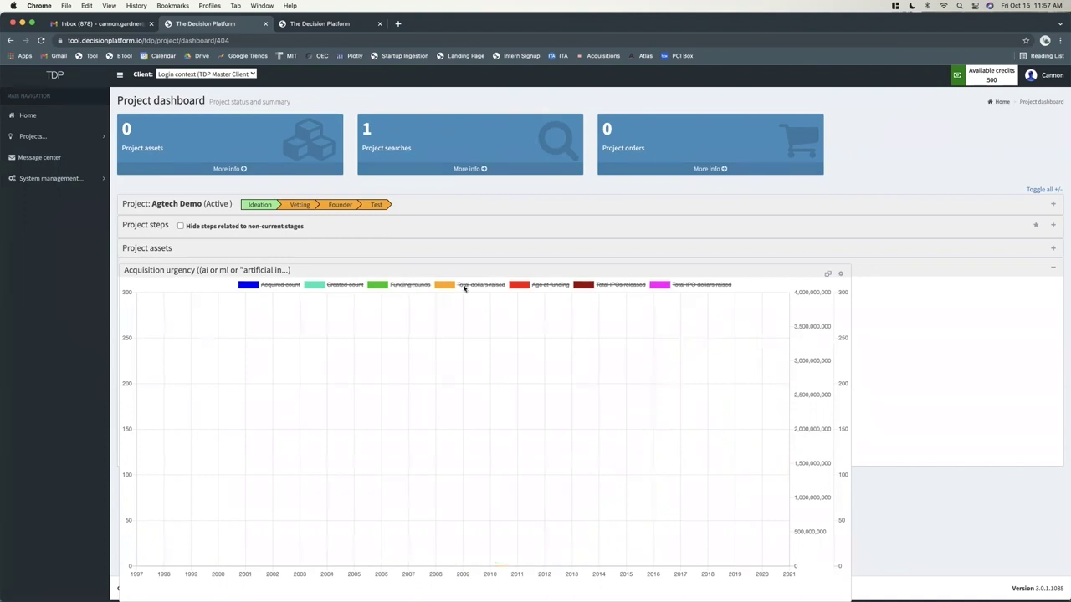
click(623, 285)
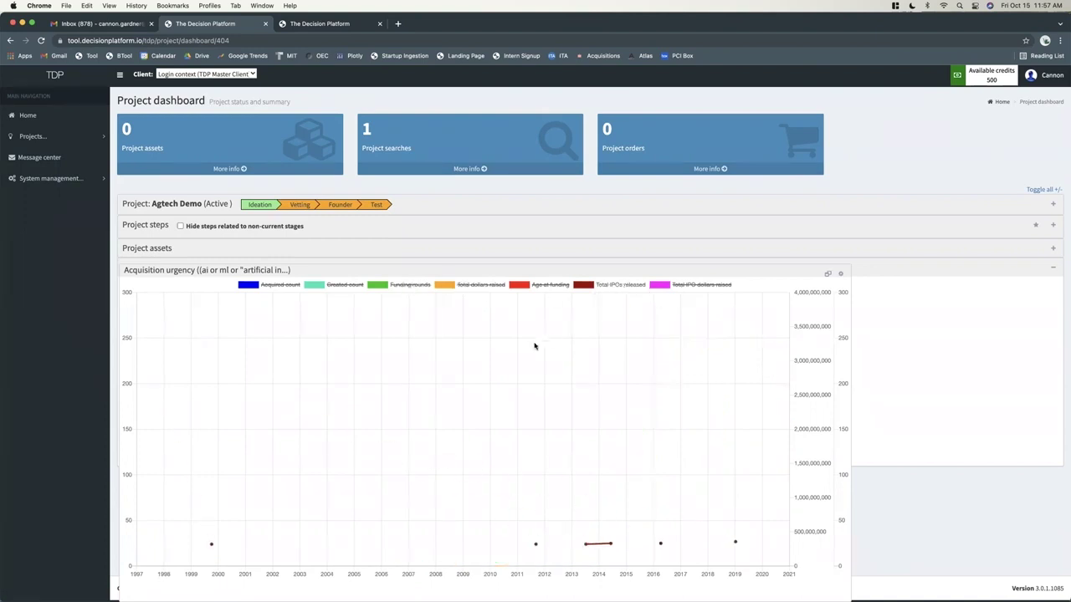
click(264, 286)
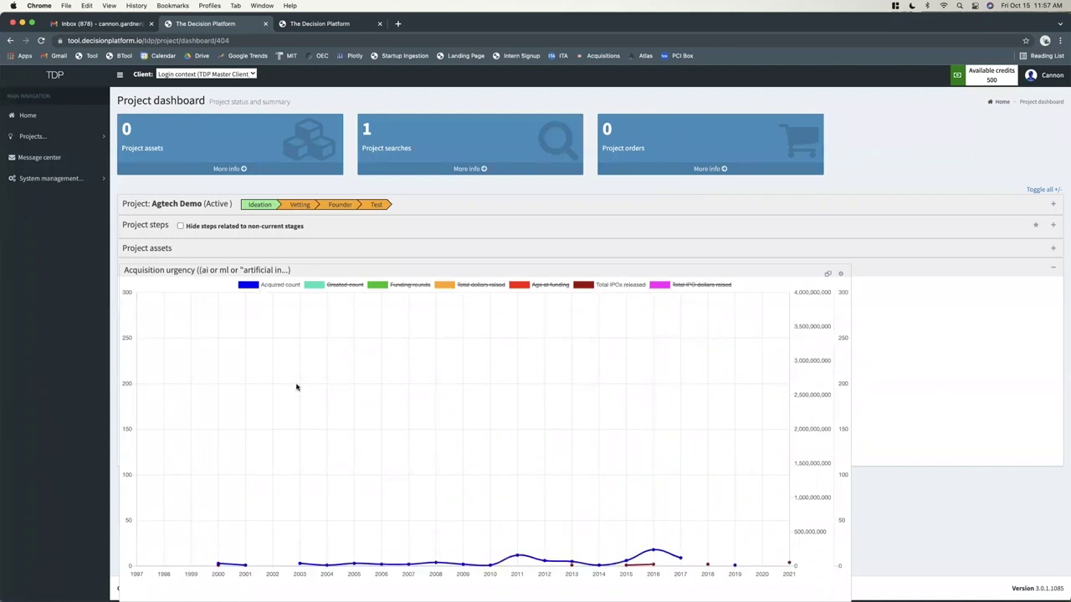